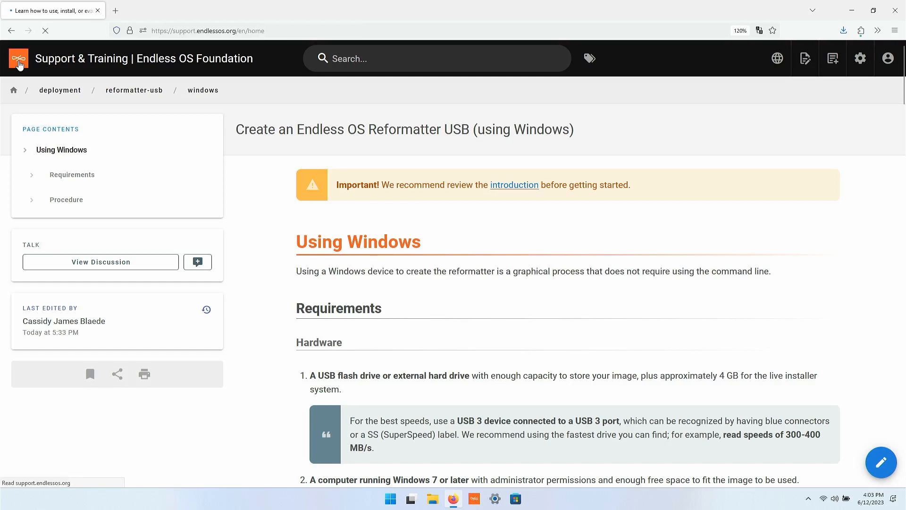
- Open the Endless OS Reformatter USB page from the OS Deployment topic of the support site
scroll(275, 354, "down", 3)
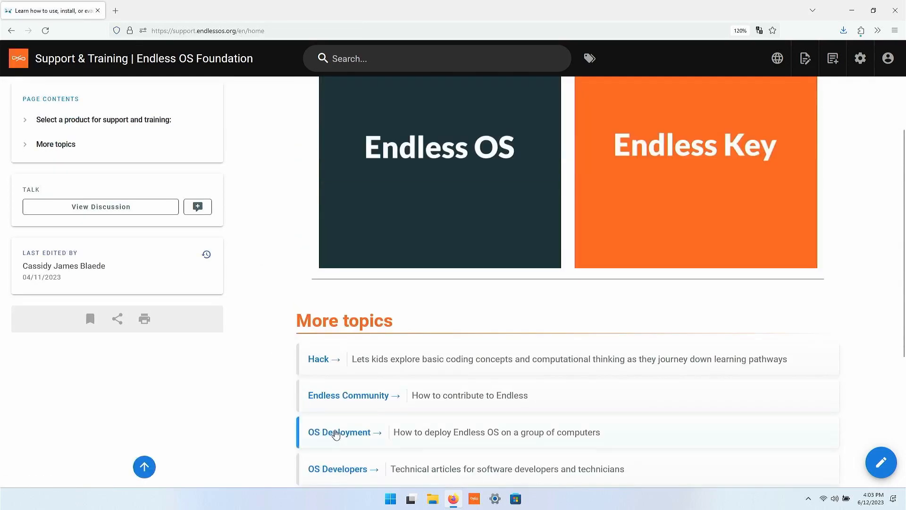
left_click(355, 440)
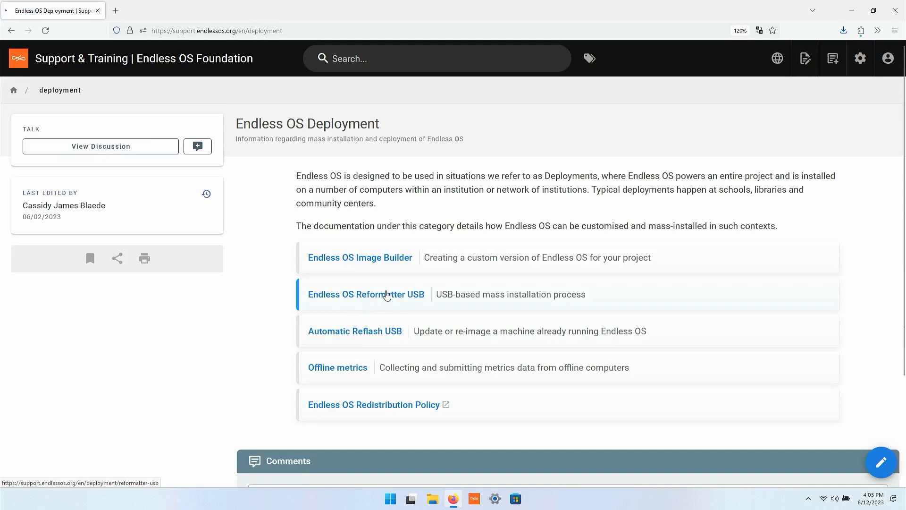
left_click(387, 295)
- Read the reformatter introduction and open the Windows instructions
scroll(269, 364, "down", 2)
scroll(269, 364, "down", 1)
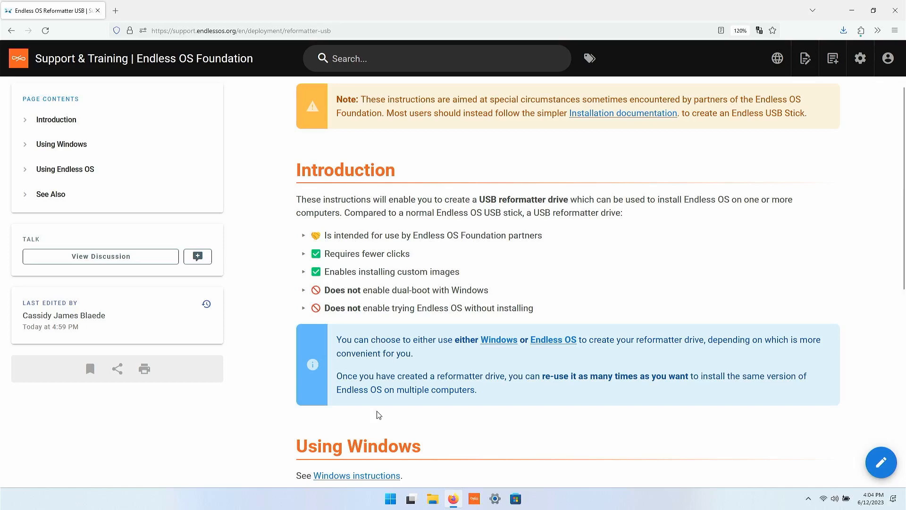
scroll(376, 406, "down", 3)
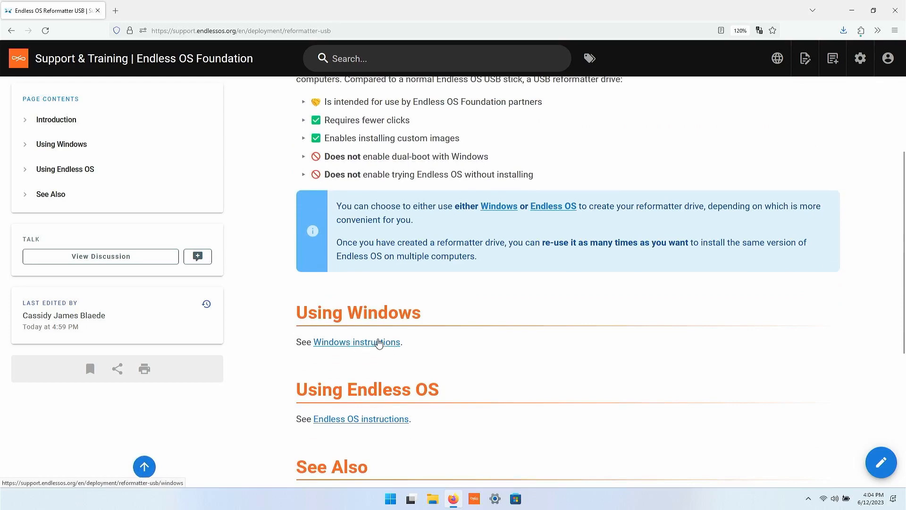
left_click(379, 344)
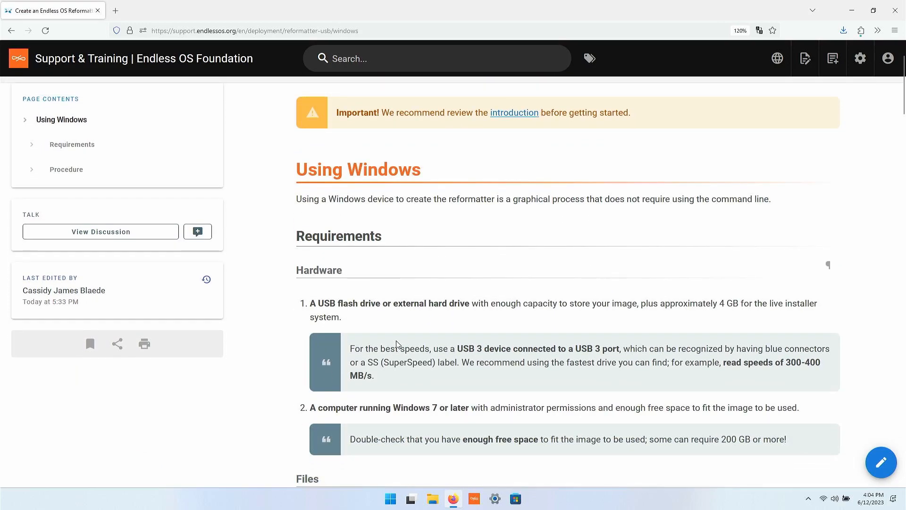
- Review the hardware requirements, highlighting the read speed, the USB 3 port and the enough free space notes, and switch briefly to File Explorer
scroll(396, 345, "down", 2)
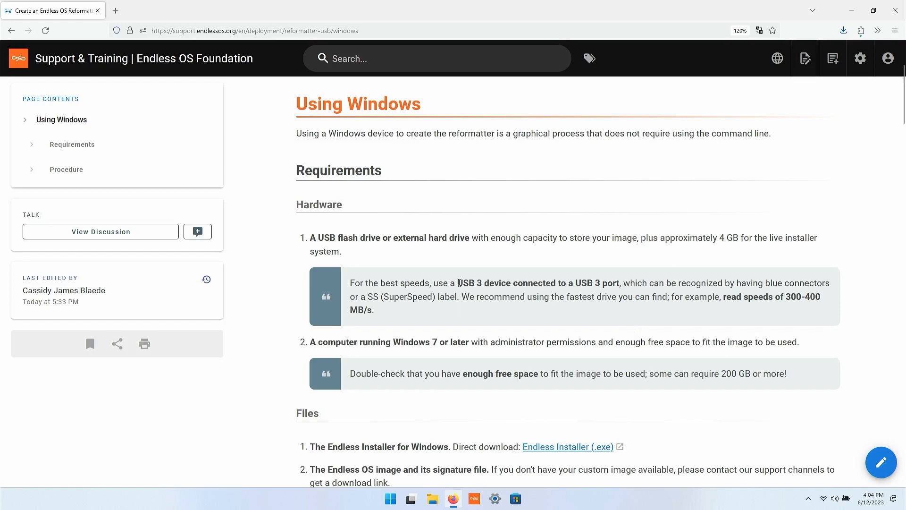
left_click_drag(457, 283, 482, 285)
left_click_drag(725, 298, 798, 319)
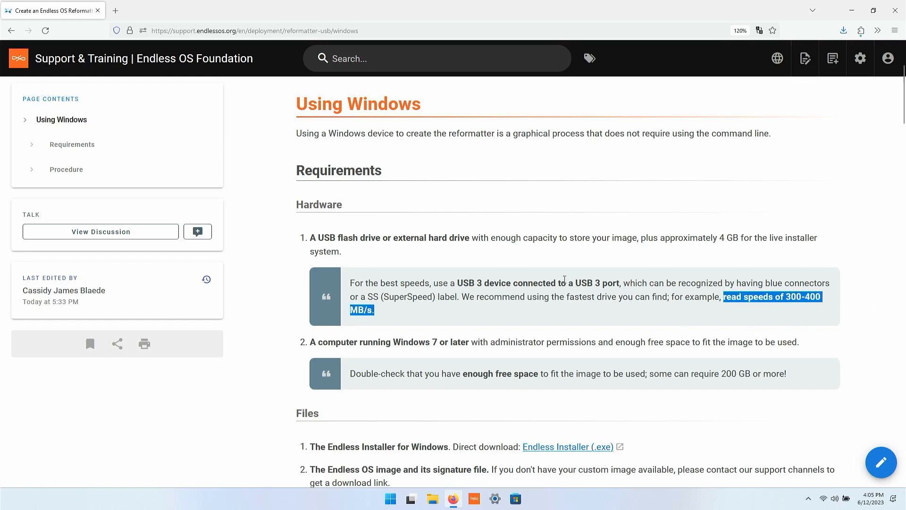
left_click_drag(566, 283, 622, 284)
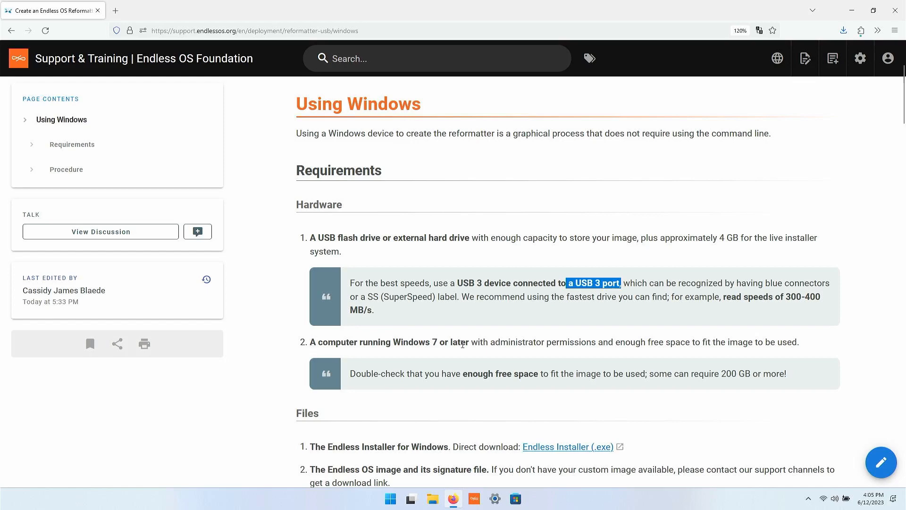
scroll(463, 344, "down", 1)
left_click_drag(464, 329, 542, 328)
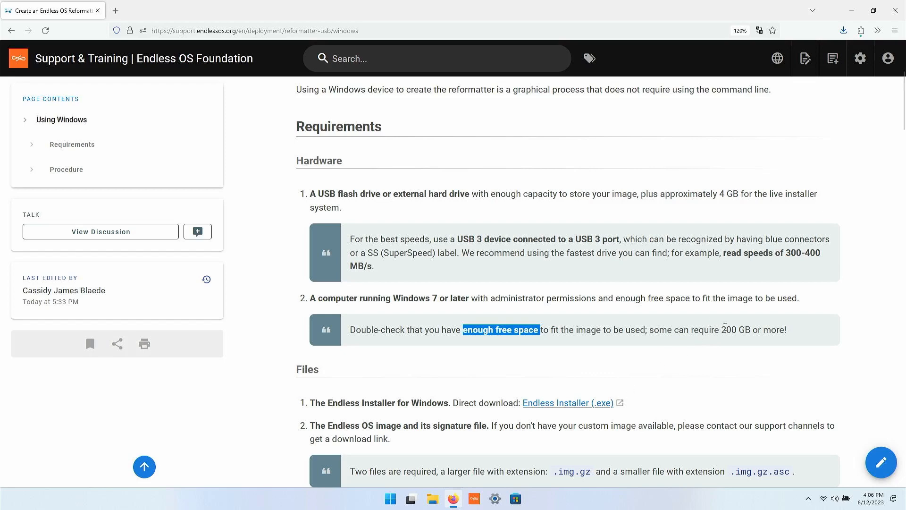
left_click(432, 499)
left_click(262, 350)
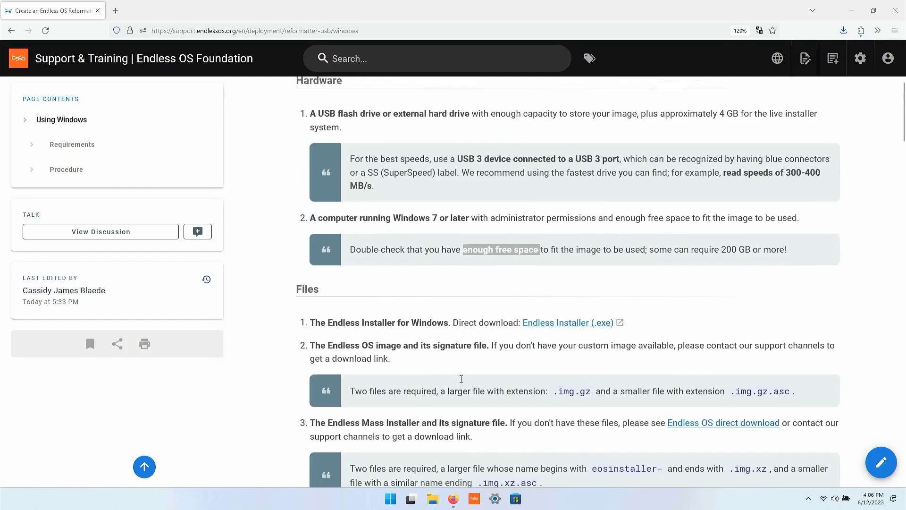
- Download the Endless Installer (.exe) for Windows from the Files section
scroll(461, 380, "down", 3)
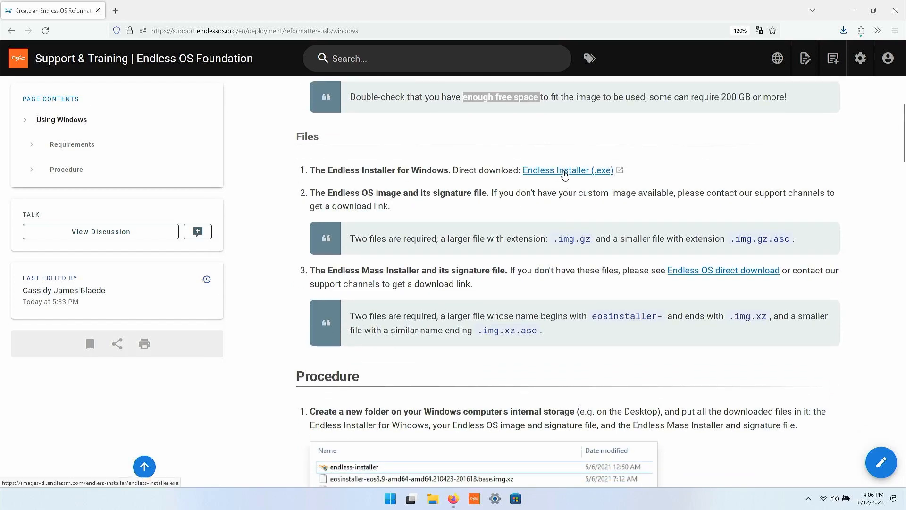
left_click(563, 171)
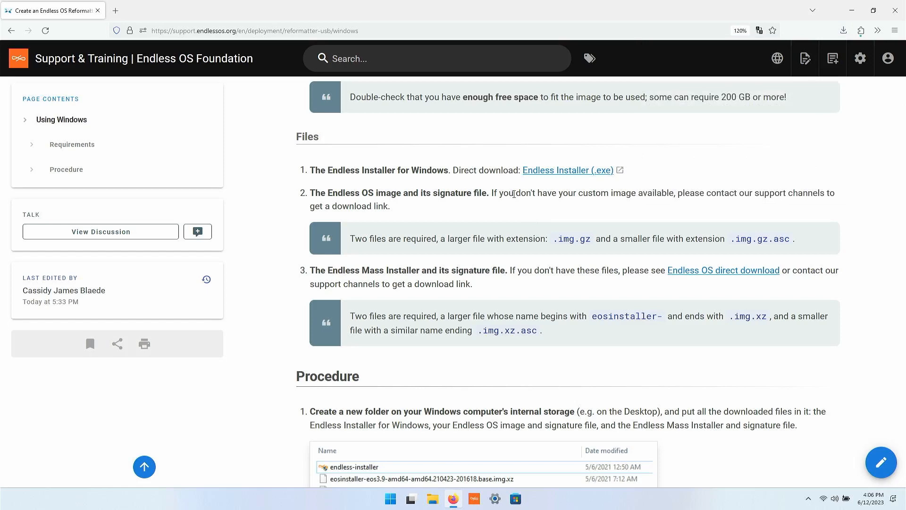
- Review the required Endless OS image and Mass Installer files, highlighting their file extensions and the eosinstaller- name prefix
triple_click(684, 193)
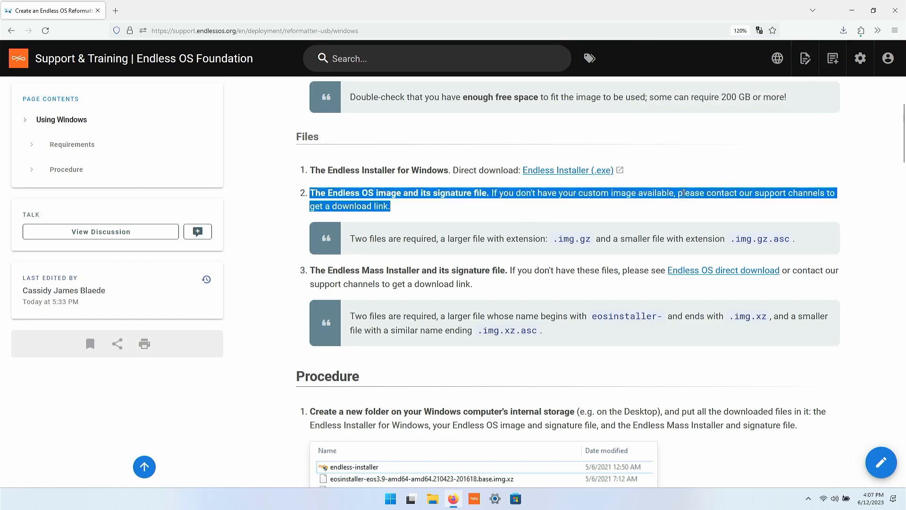
left_click(677, 194)
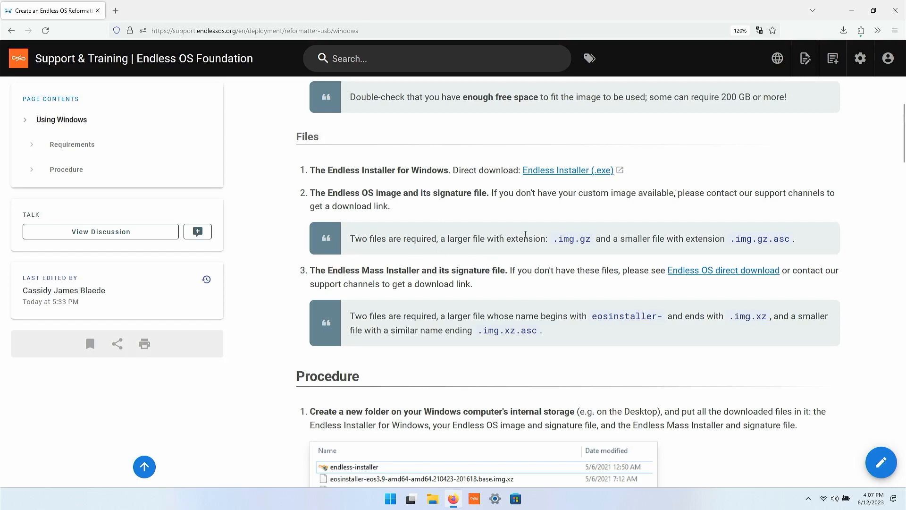
left_click_drag(553, 240, 593, 245)
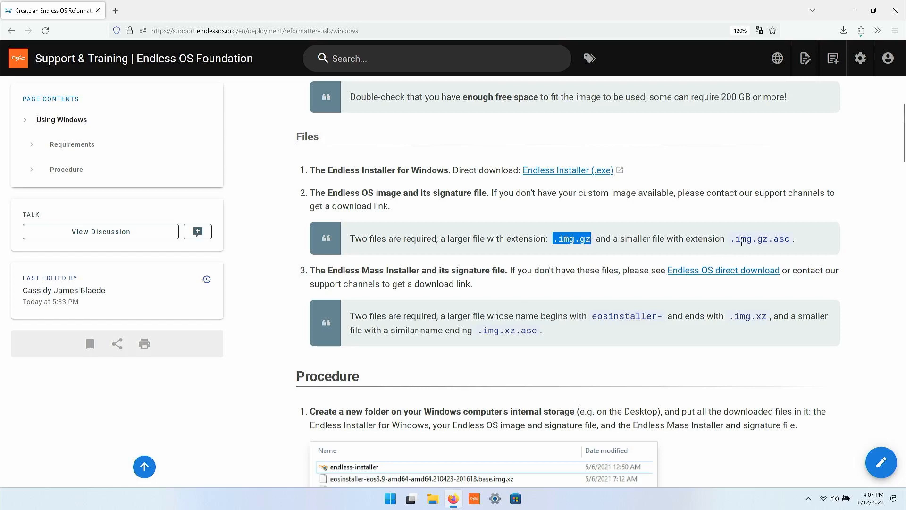
left_click_drag(733, 239, 786, 240)
triple_click(791, 243)
left_click(791, 244)
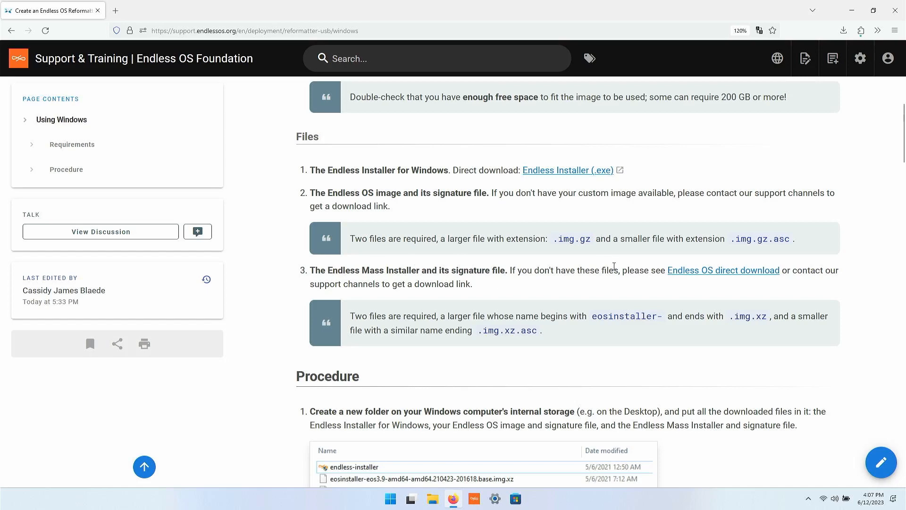
left_click_drag(734, 315, 768, 315)
left_click_drag(477, 330, 659, 345)
left_click(659, 345)
double_click(633, 316)
left_click(666, 307)
- Open the Endless OS direct download page and expand the Basic downloads under Endless OS Mass Installer 5.0.4 for PC
left_click(714, 274)
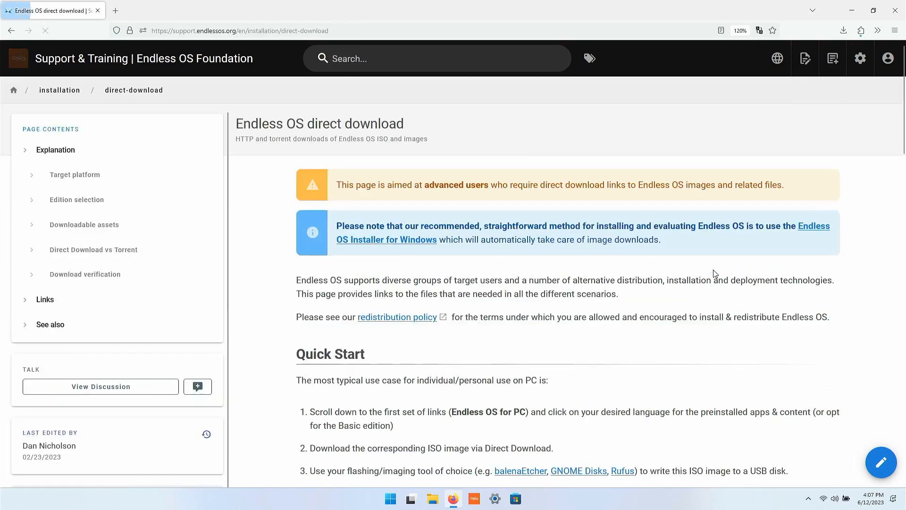
scroll(630, 325, "down", 6)
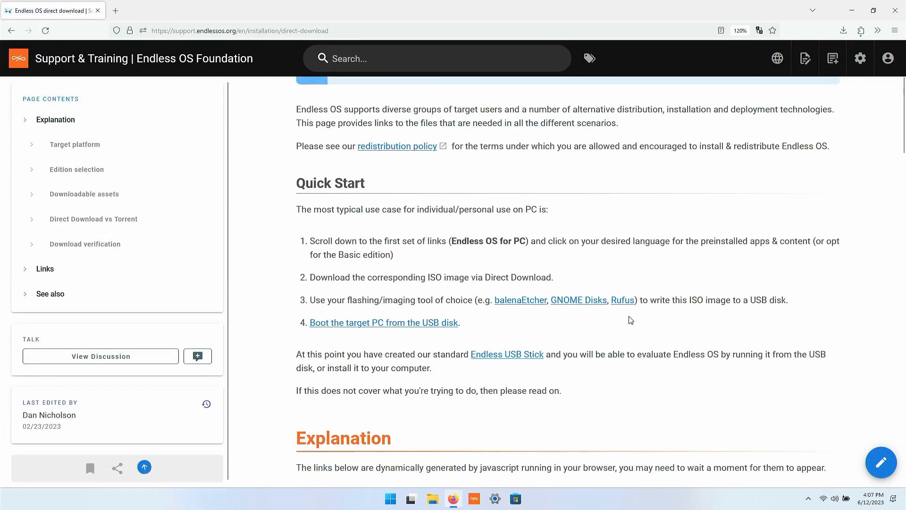
scroll(630, 319, "down", 20)
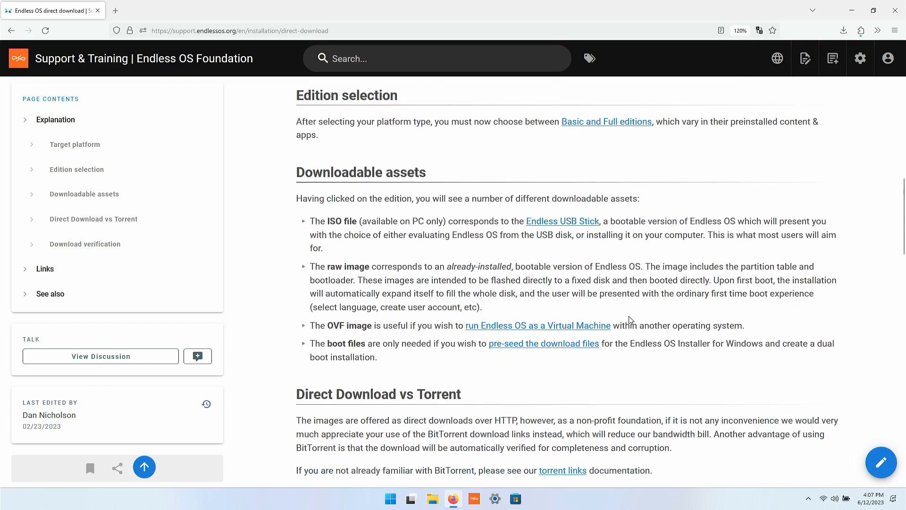
scroll(630, 320, "down", 4)
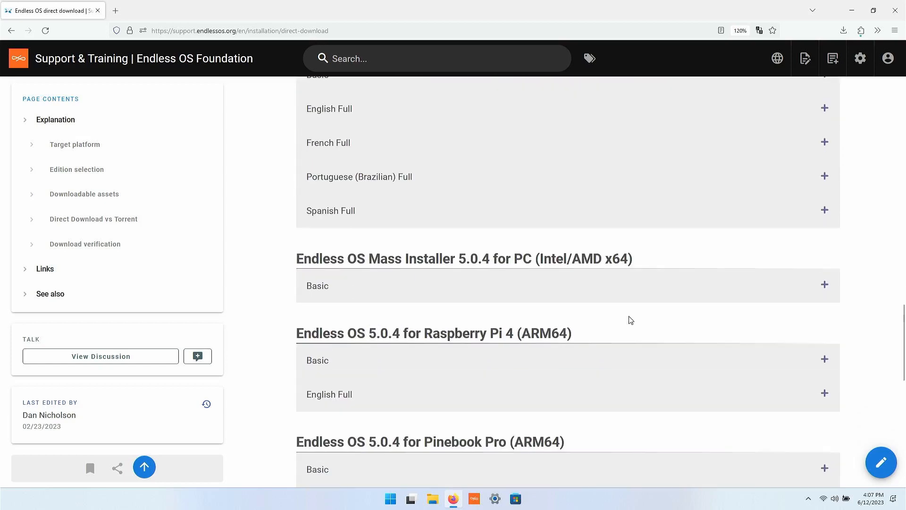
triple_click(362, 259)
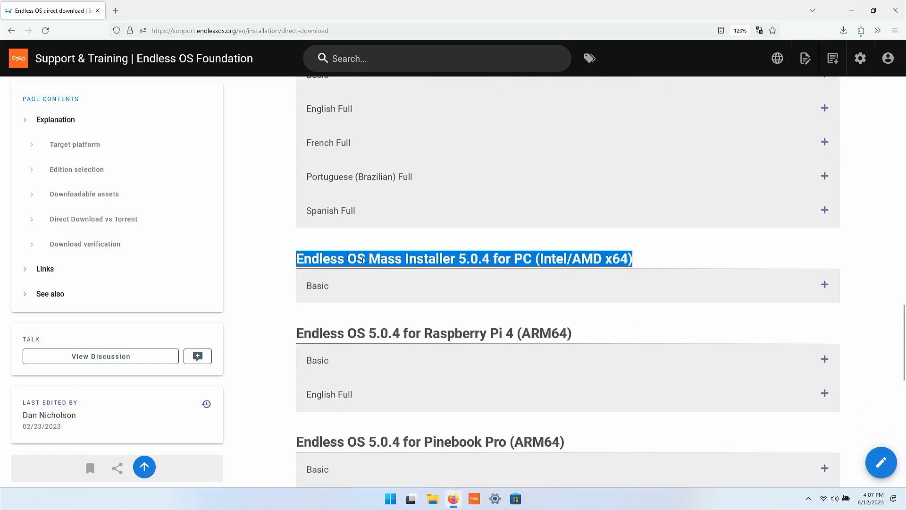
left_click(375, 286)
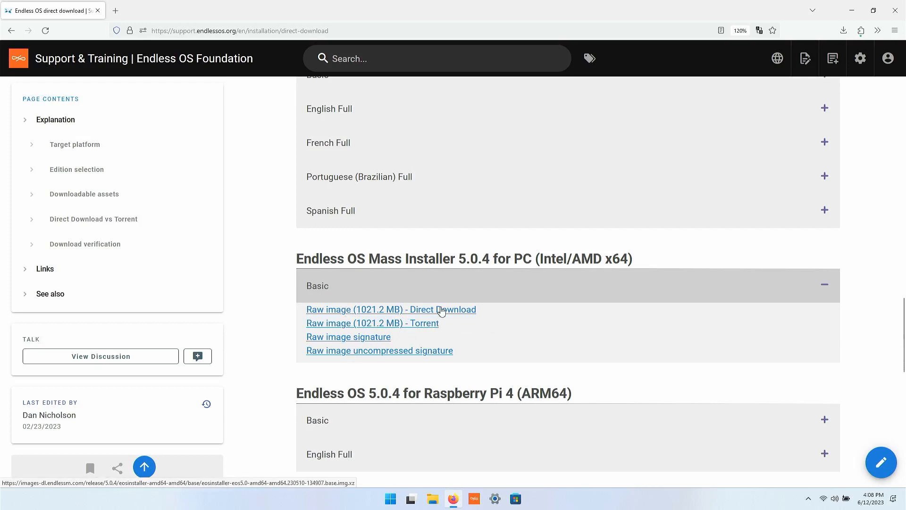
- Switch to the Downloads folder in File Explorer and select the eos and eosinstaller .img.xz files together with their .asc signature files
left_click(842, 31)
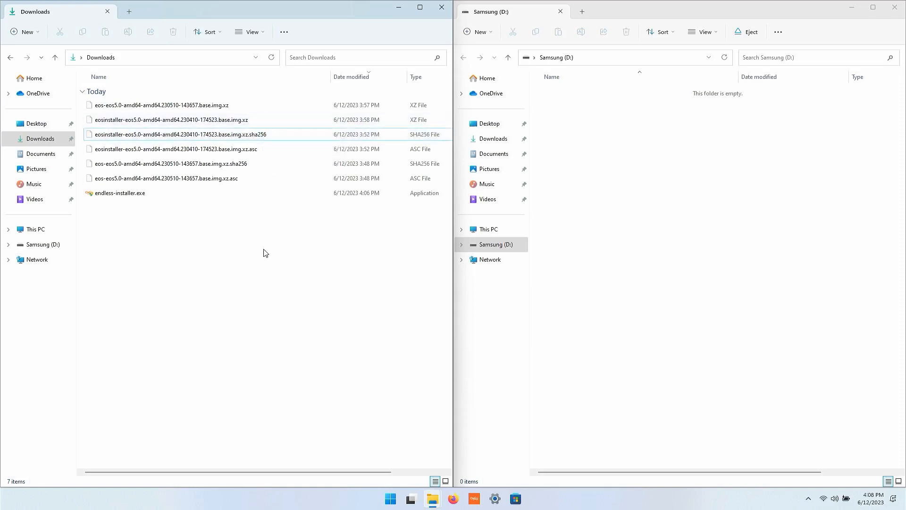
left_click(249, 164)
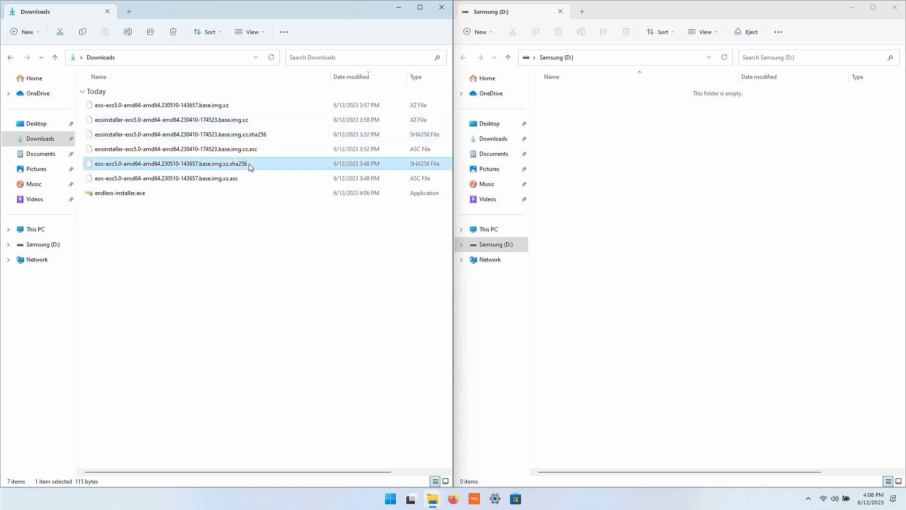
left_click(279, 140)
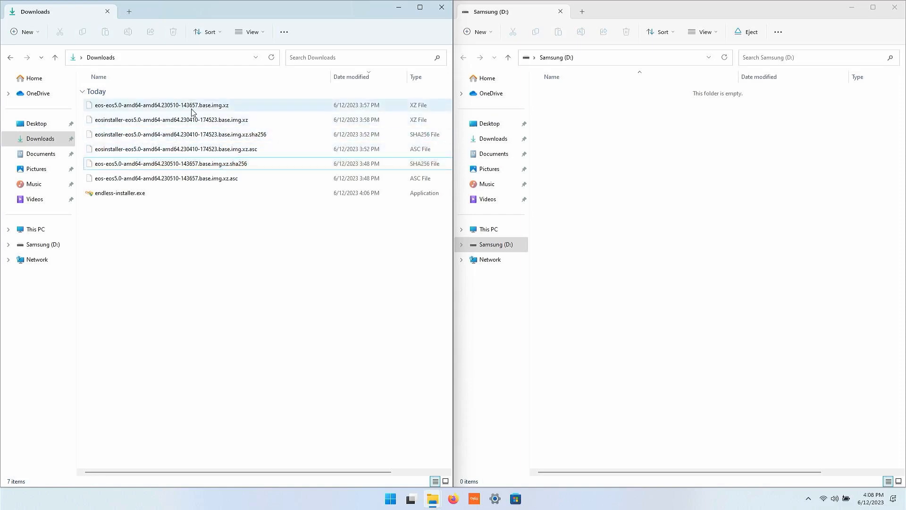
left_click(238, 123)
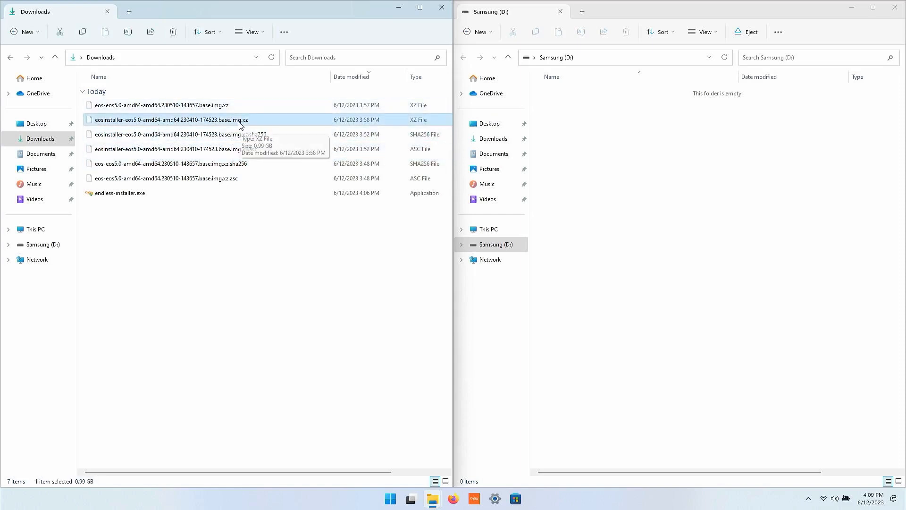
left_click(259, 150, "ctrl")
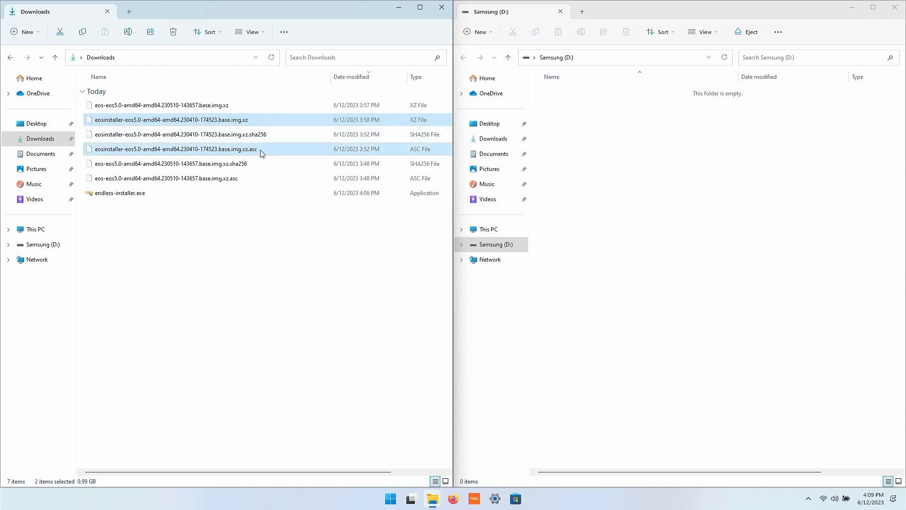
left_click(222, 180, "ctrl")
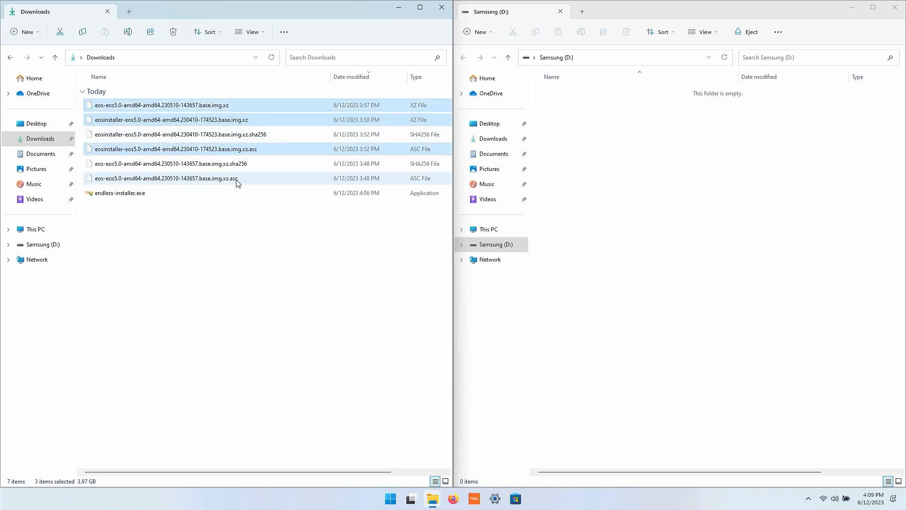
left_click(237, 182, "ctrl")
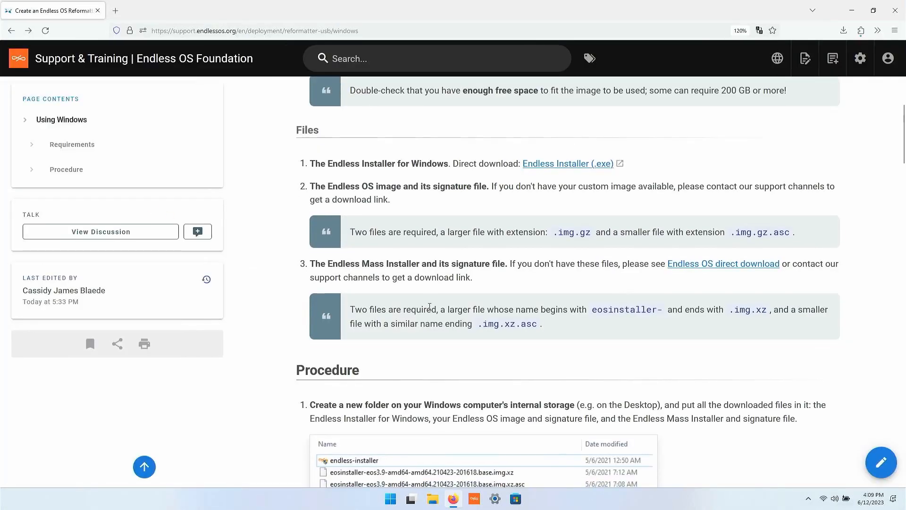
- Check the Procedure section of the instructions and create a folder named Endless OS Image in Downloads
scroll(429, 307, "down", 2)
scroll(429, 307, "down", 3)
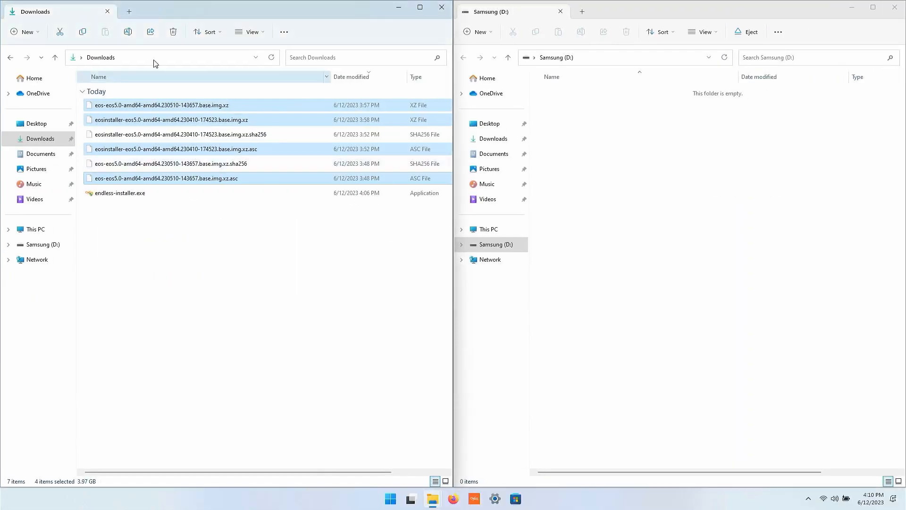
left_click(277, 255)
right_click(277, 255)
mouse_move(328, 333)
left_click(418, 330)
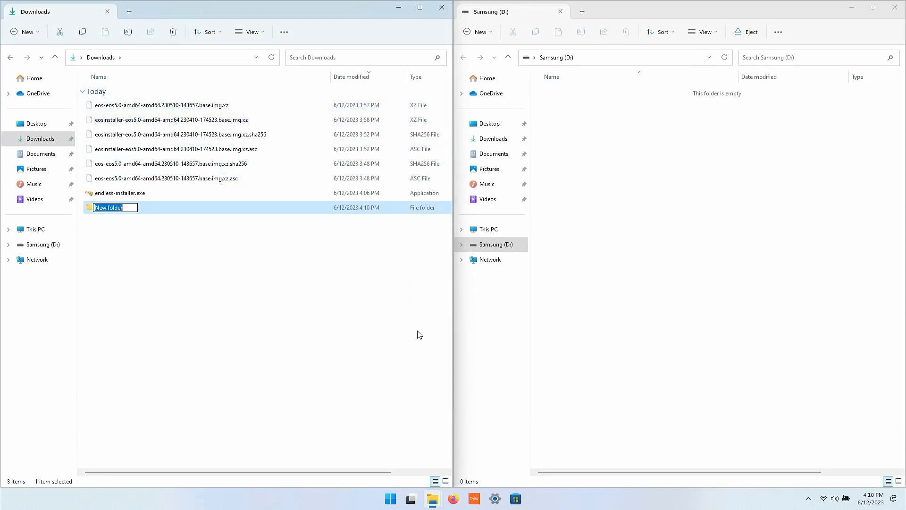
type("Endless OS I")
key("alt+Tab")
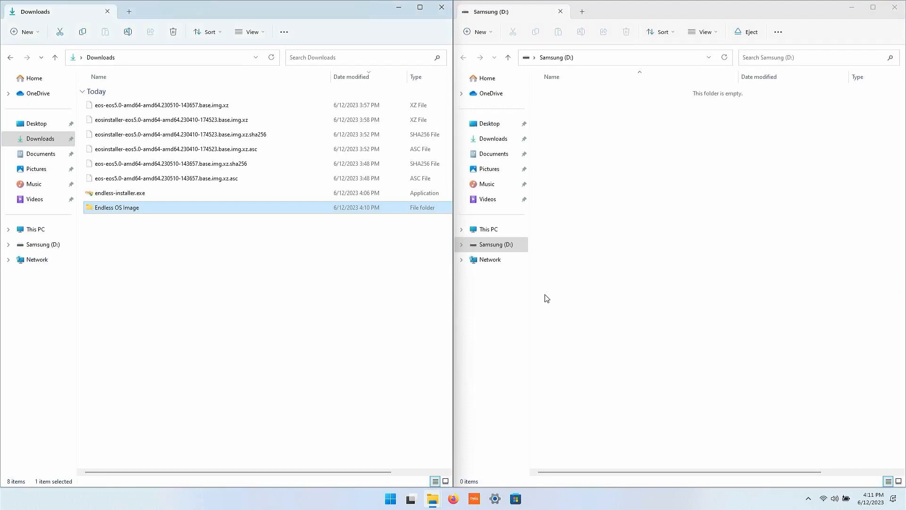
- Enable hiding of extensions for known file types in Folder Options and apply it to the Downloads listing
left_click(306, 264)
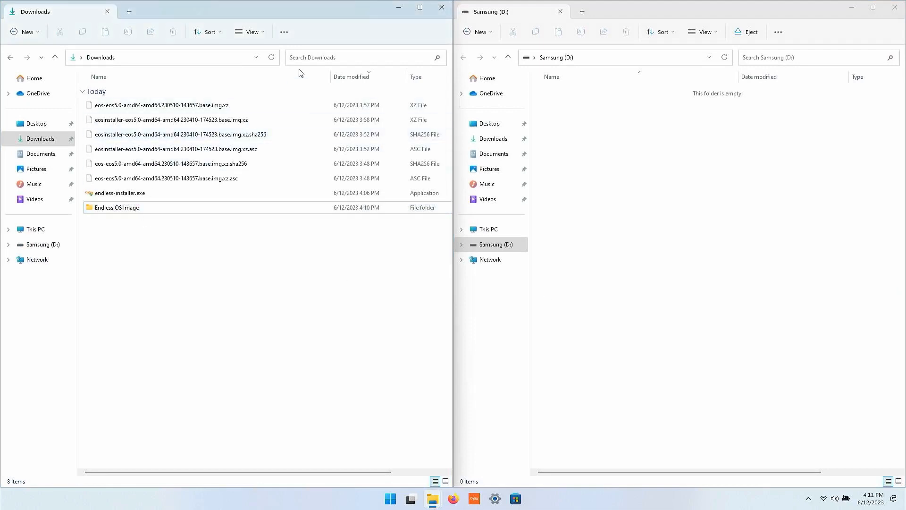
left_click(285, 32)
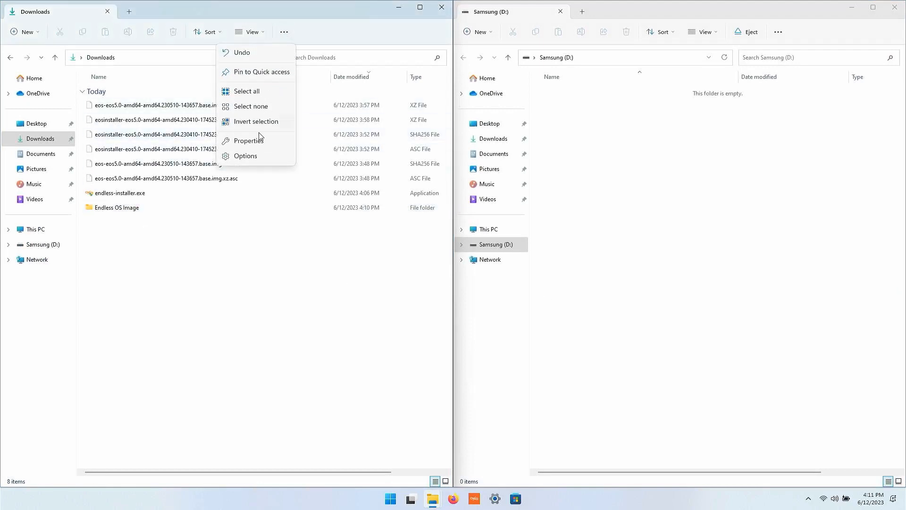
left_click(252, 157)
left_click(47, 101)
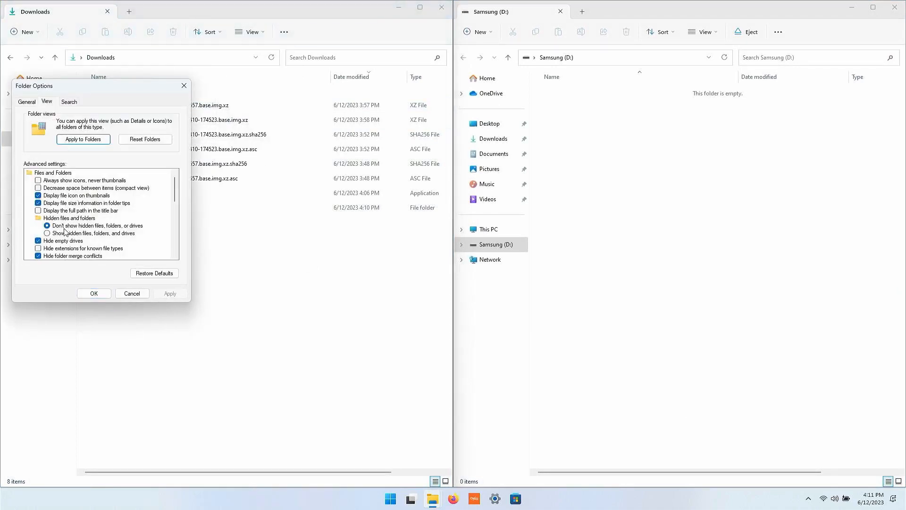
left_click(86, 250)
left_click_drag(148, 86, 349, 176)
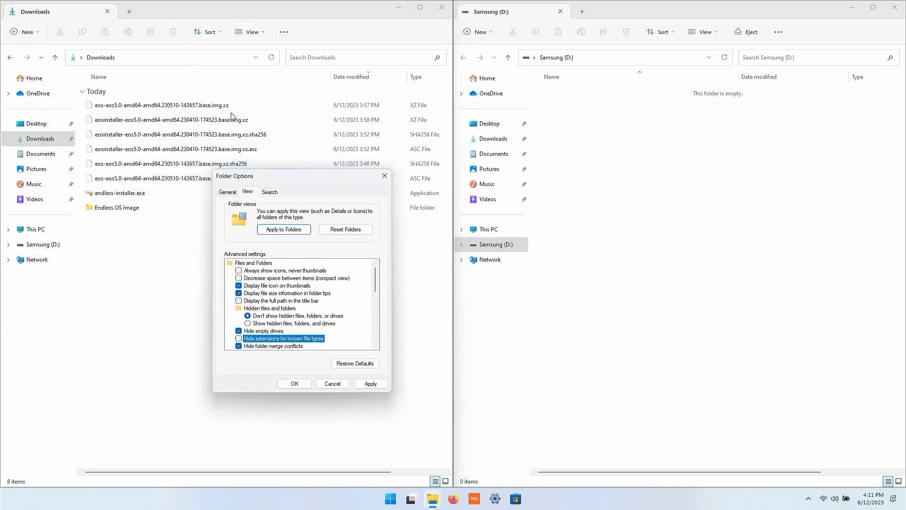
left_click(370, 383)
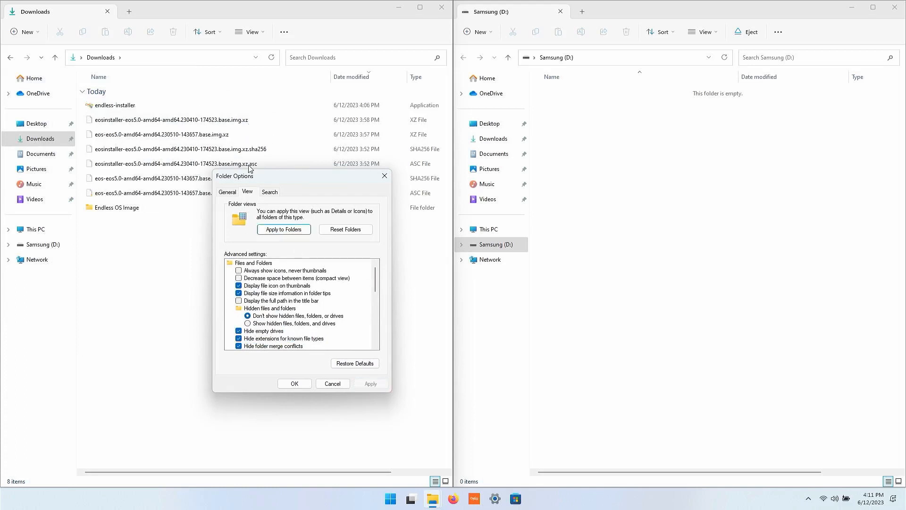
- Turn off hiding of extensions for known file types, apply the setting, and close Folder Options
left_click_drag(264, 179, 235, 237)
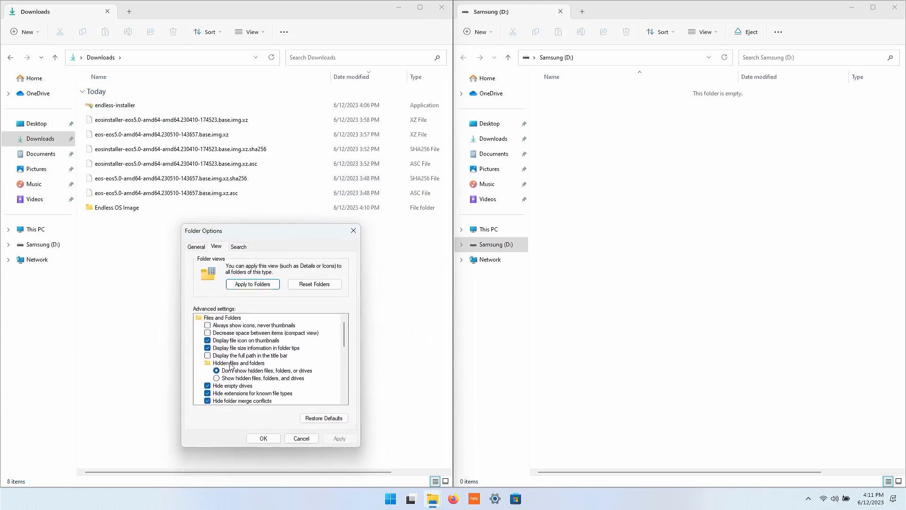
left_click(207, 393)
left_click(337, 439)
left_click(263, 437)
- Move endless-installer.exe, both .img.xz files and their .asc signature files into the Endless OS Image folder, and open that folder
key("ctrl+super+Left")
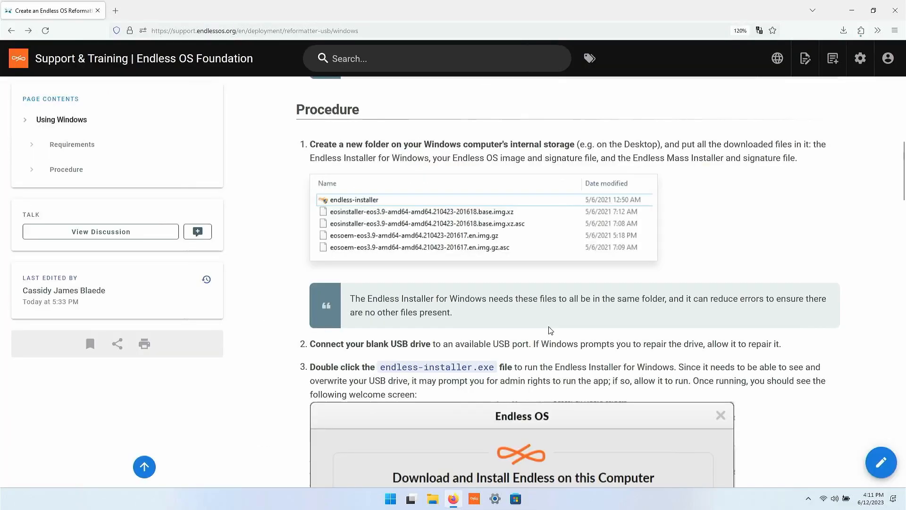
key("ctrl+super+Right")
left_click_drag(152, 125, 125, 207)
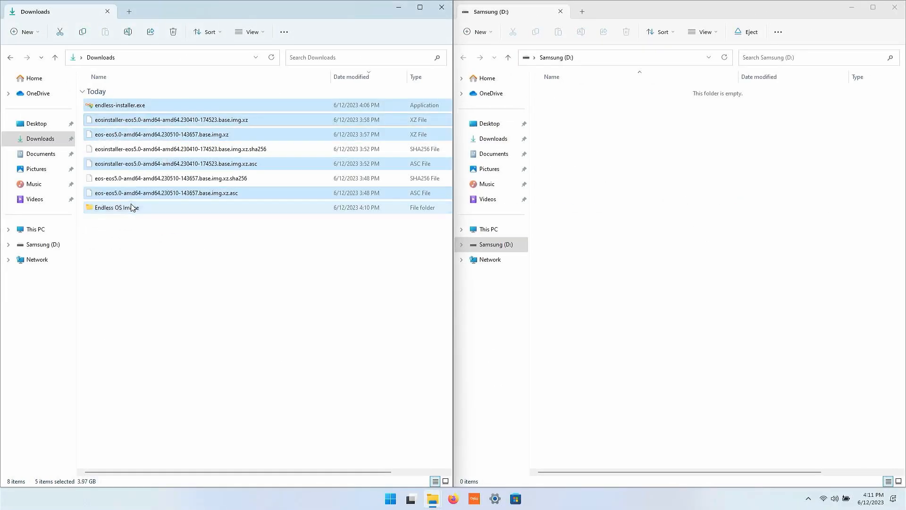
double_click(126, 207)
- Review the instruction about connecting a blank USB drive and check the contents of the Samsung (D:) drive
key("ctrl+super+Left")
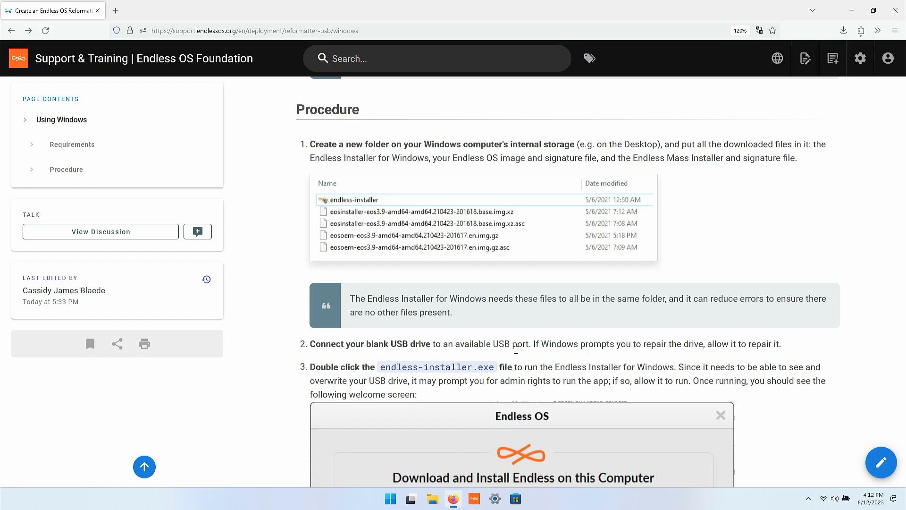
left_click_drag(535, 341, 722, 358)
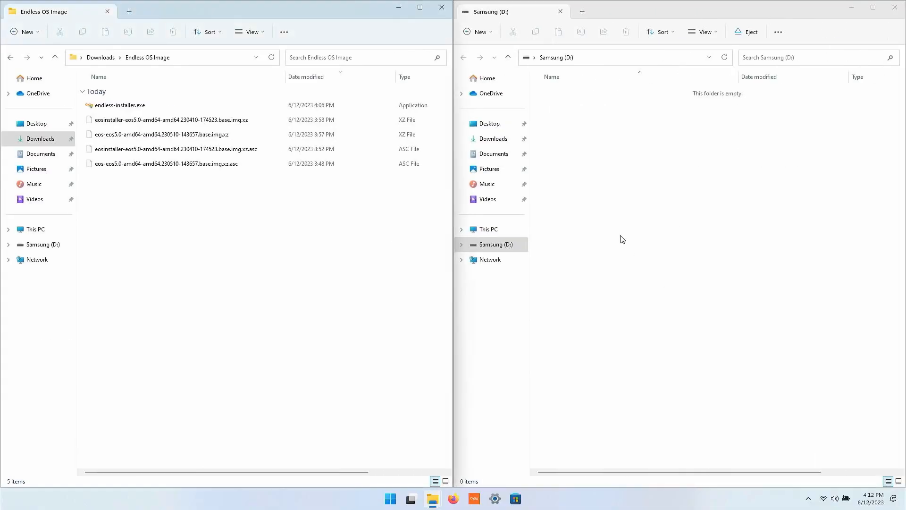
left_click(613, 241)
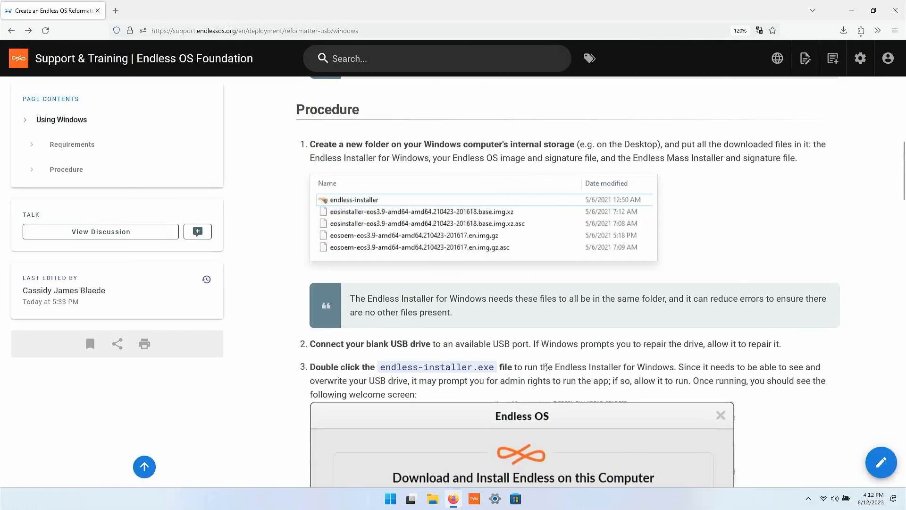
- Run endless-installer.exe from the Endless OS Image folder and allow it to make changes to the device
scroll(546, 367, "down", 2)
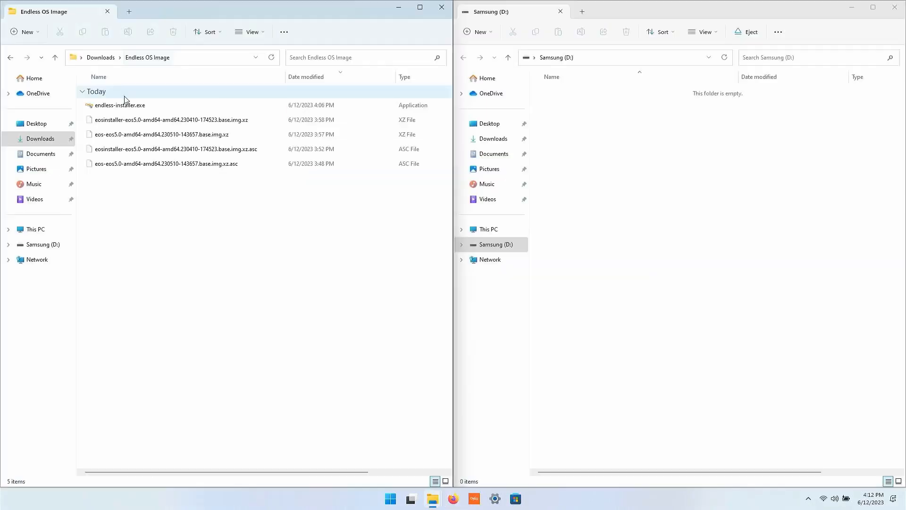
double_click(119, 107)
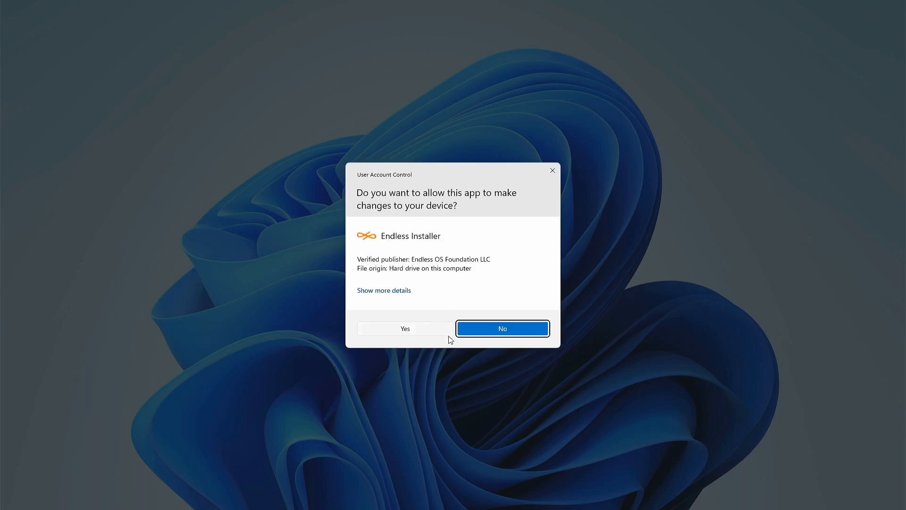
left_click(420, 331)
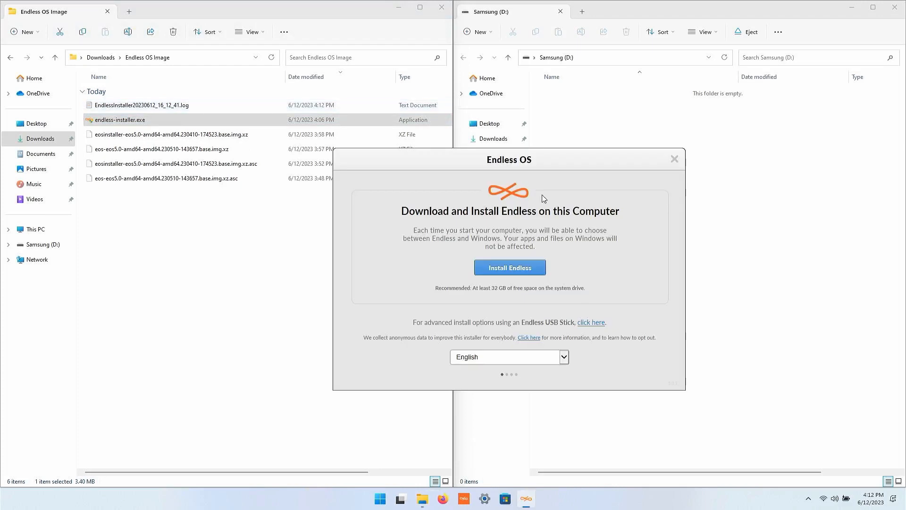
- Place the installer window over the instructions and, following step 4, open the advanced install options with the Reformatter choice available
left_click_drag(568, 170, 540, 160)
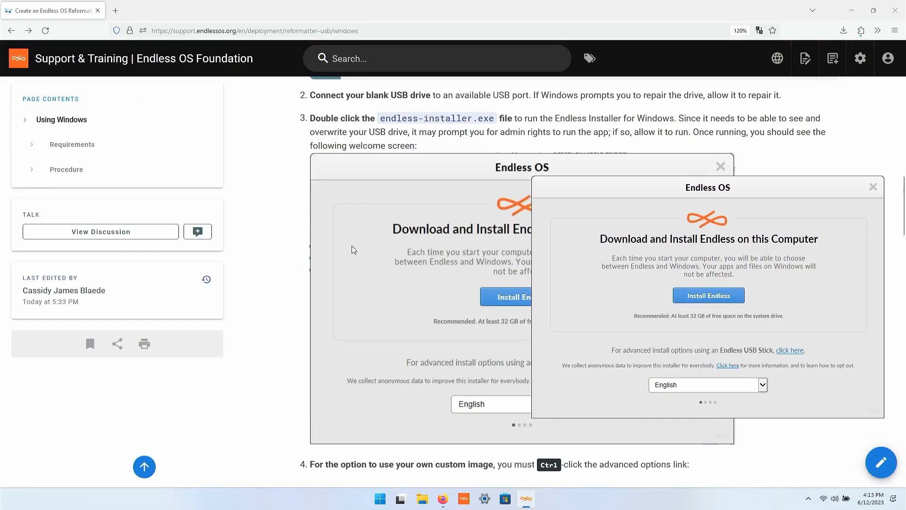
scroll(352, 246, "down", 5)
scroll(353, 245, "down", 1)
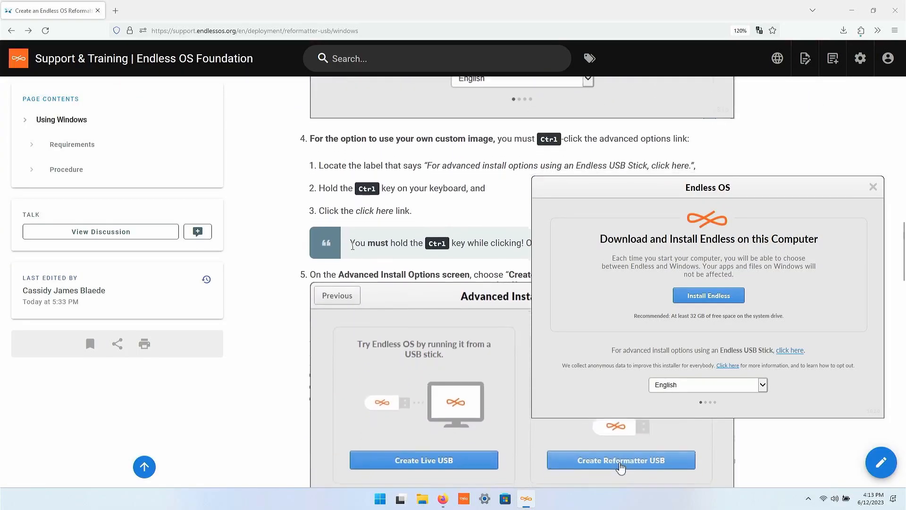
scroll(352, 247, "down", 1)
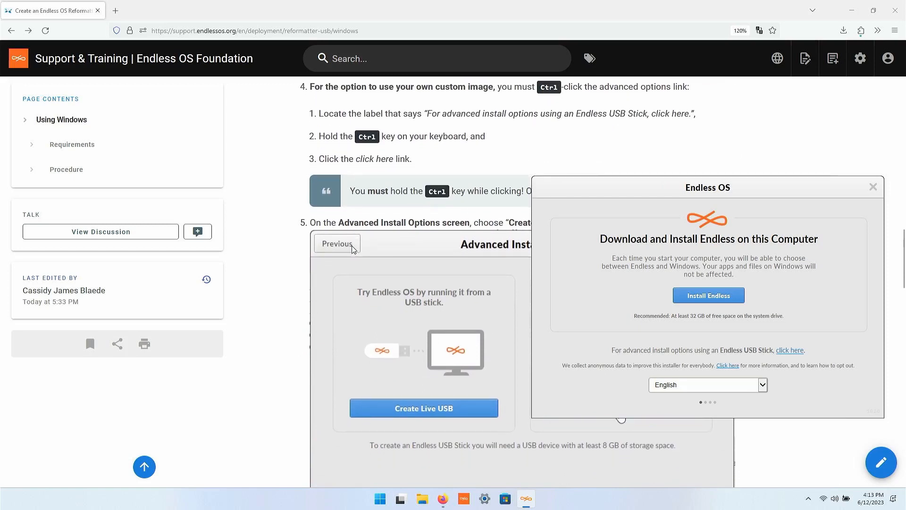
left_click_drag(683, 189, 680, 213)
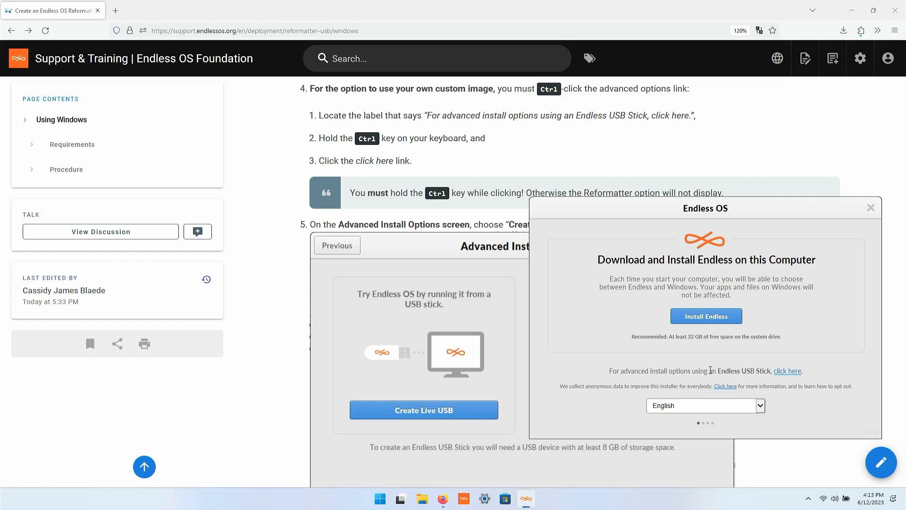
left_click(785, 372, "ctrl")
- Choose to create a Reformatter USB and use the existing Endless OS 5.0 Basic - 4.0 GB image file
scroll(297, 293, "down", 2)
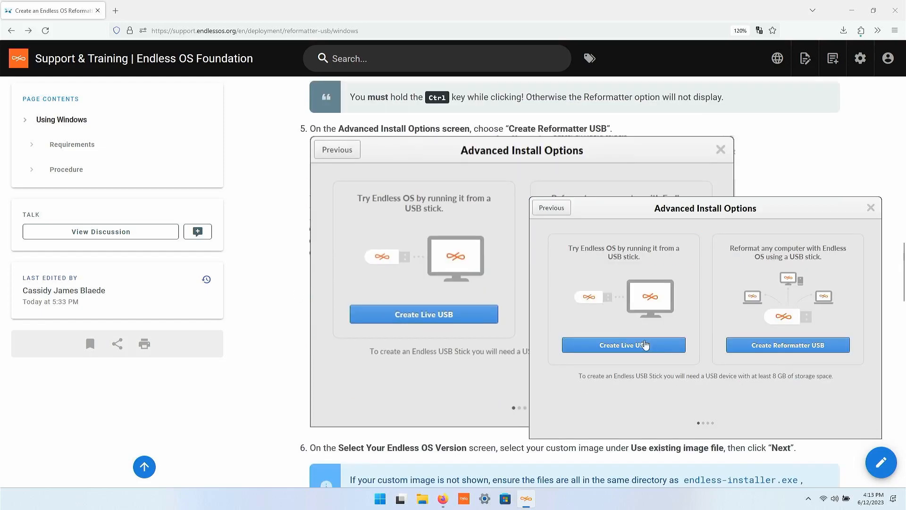
left_click(755, 345)
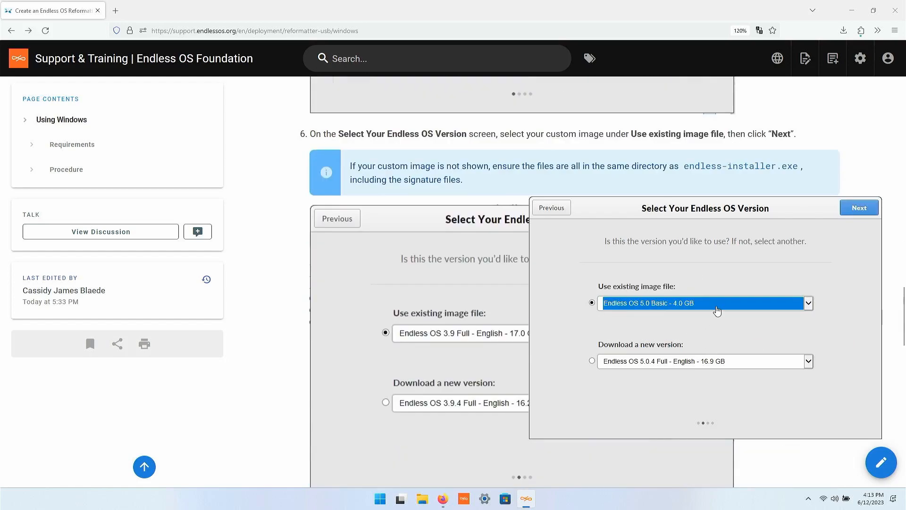
left_click(718, 310)
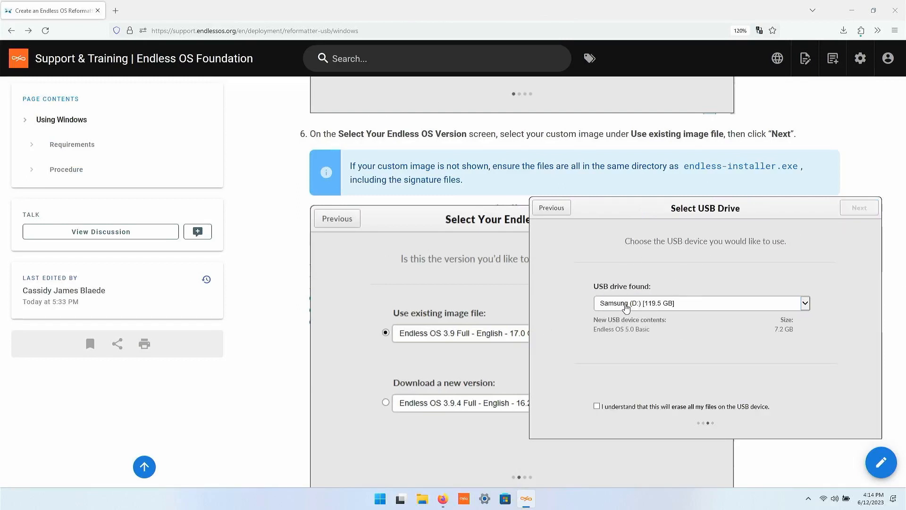
- Acknowledge that all files on the Samsung (D:) drive get erased, start creating the Reformatter USB, and follow along to step 8
scroll(327, 331, "down", 6)
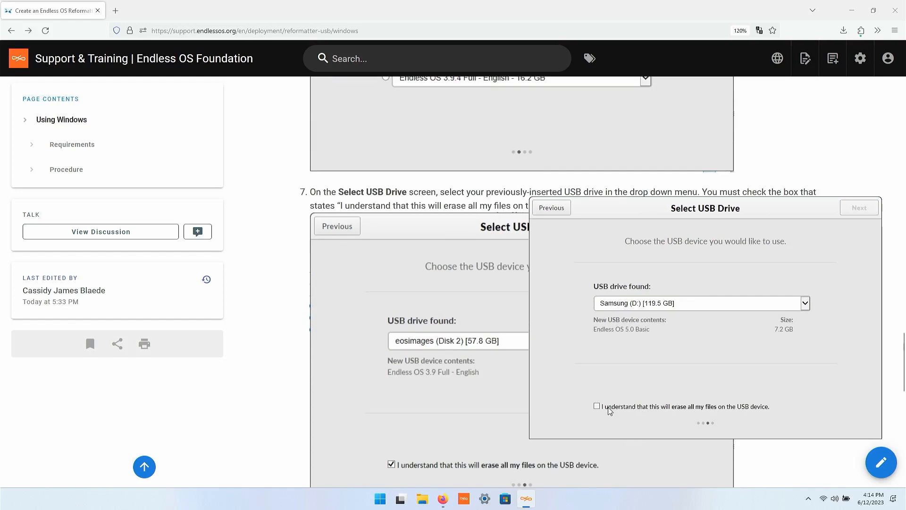
left_click(608, 406)
left_click(859, 207)
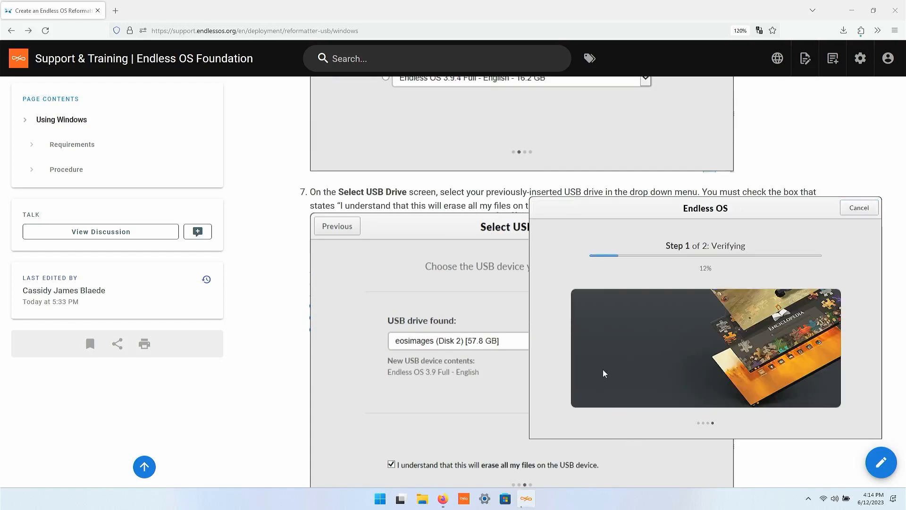
scroll(283, 353, "down", 1)
scroll(284, 353, "down", 1)
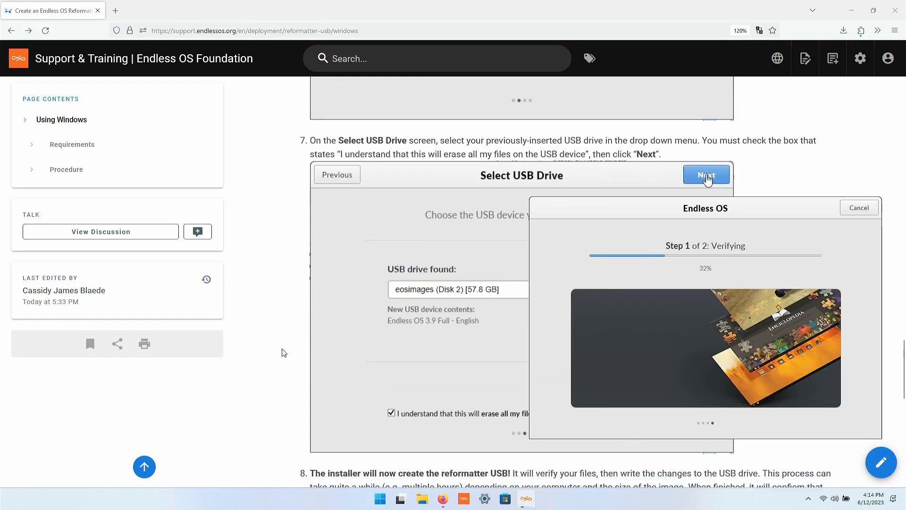
scroll(284, 353, "down", 2)
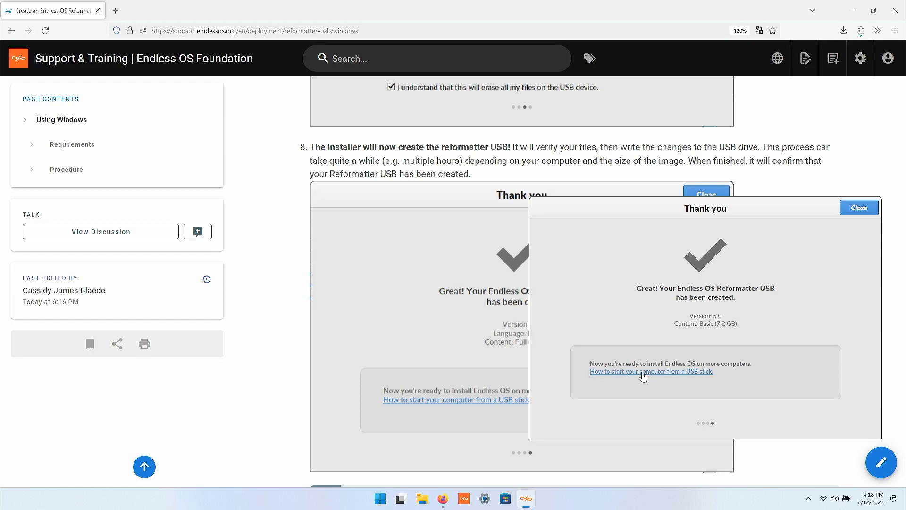
- Open the help page on starting a computer from a USB stick, and close both the finished installer and that page
left_click(643, 375)
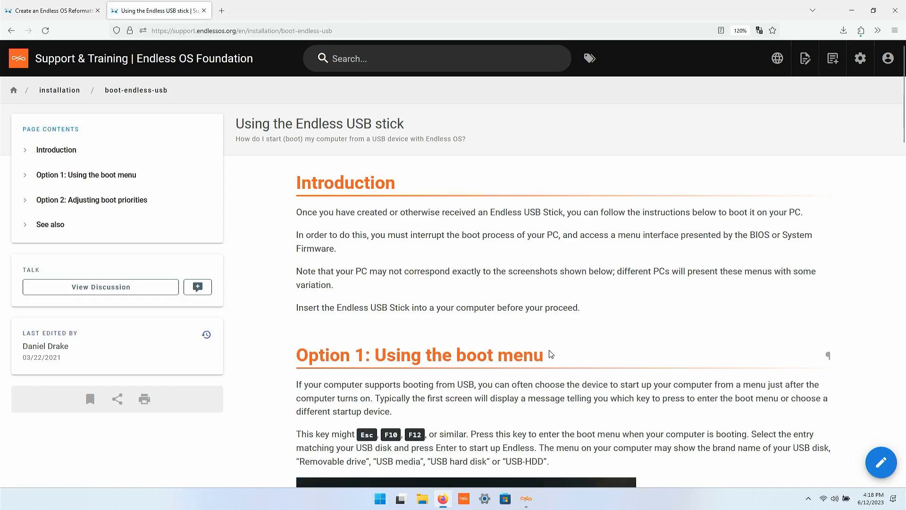
key("alt+Tab")
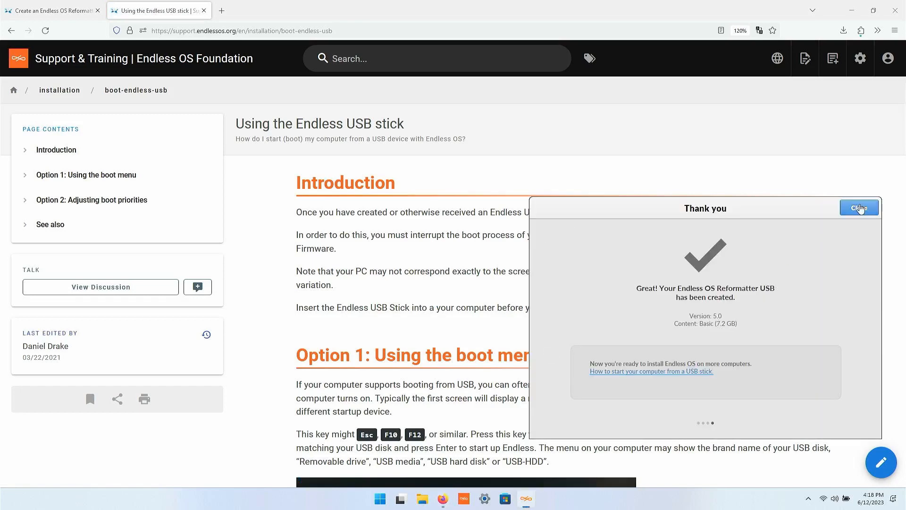
left_click(860, 209)
left_click(203, 10)
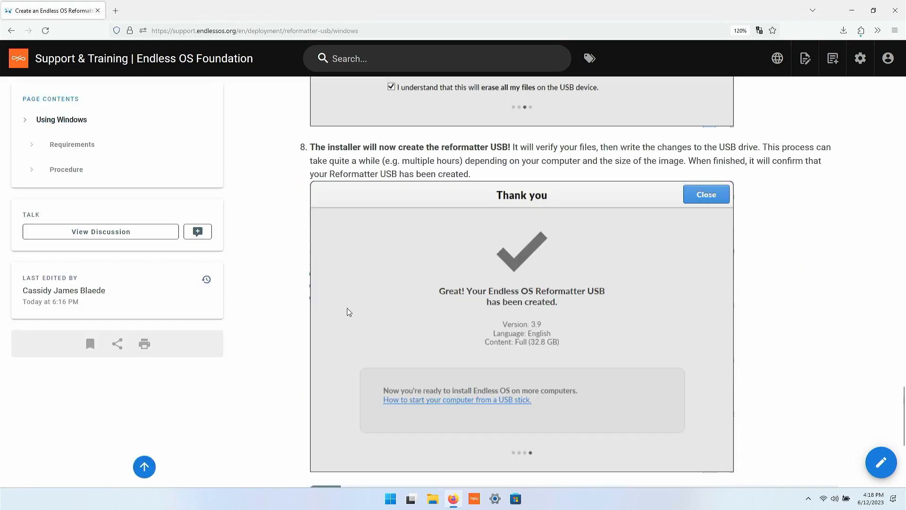
- Review the end of the instructions and select the EndlessInstaller20230612_16_12_41.log file in the Endless OS Image folder
scroll(348, 311, "down", 5)
left_click_drag(350, 296, 561, 308)
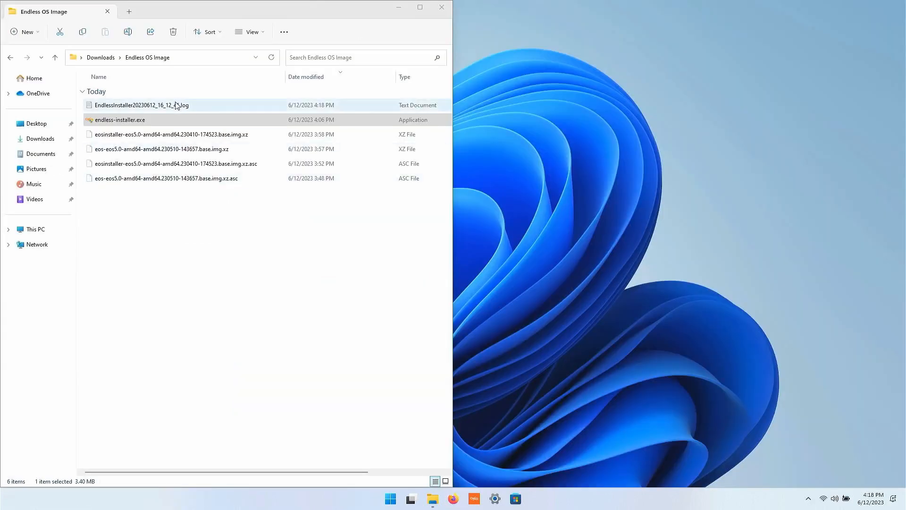
left_click(150, 106)
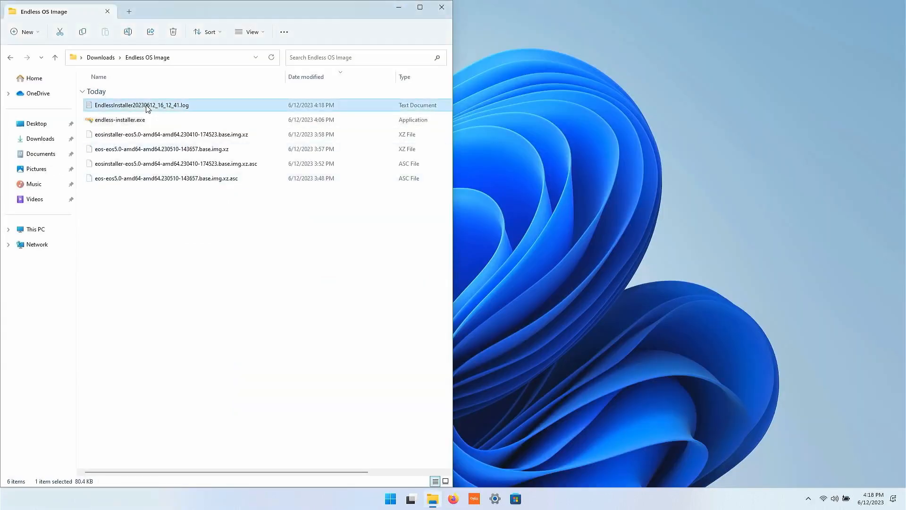
mouse_move(277, 113)
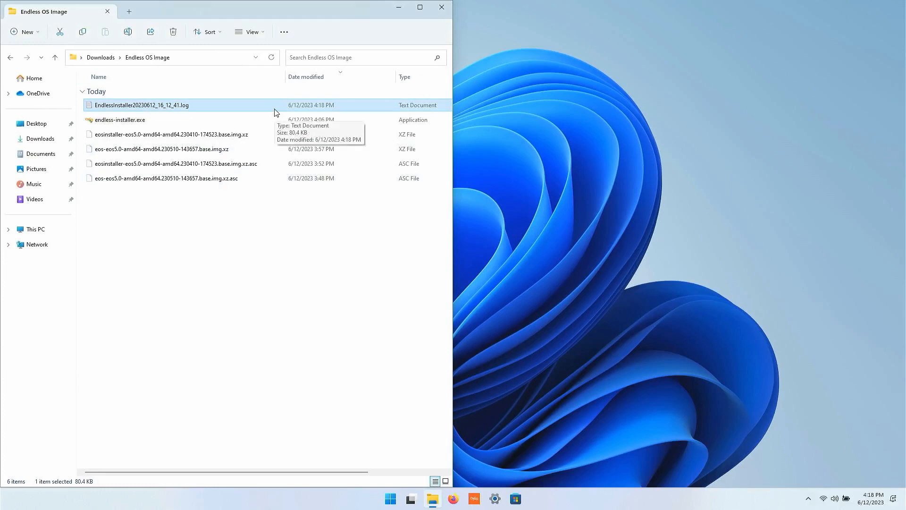